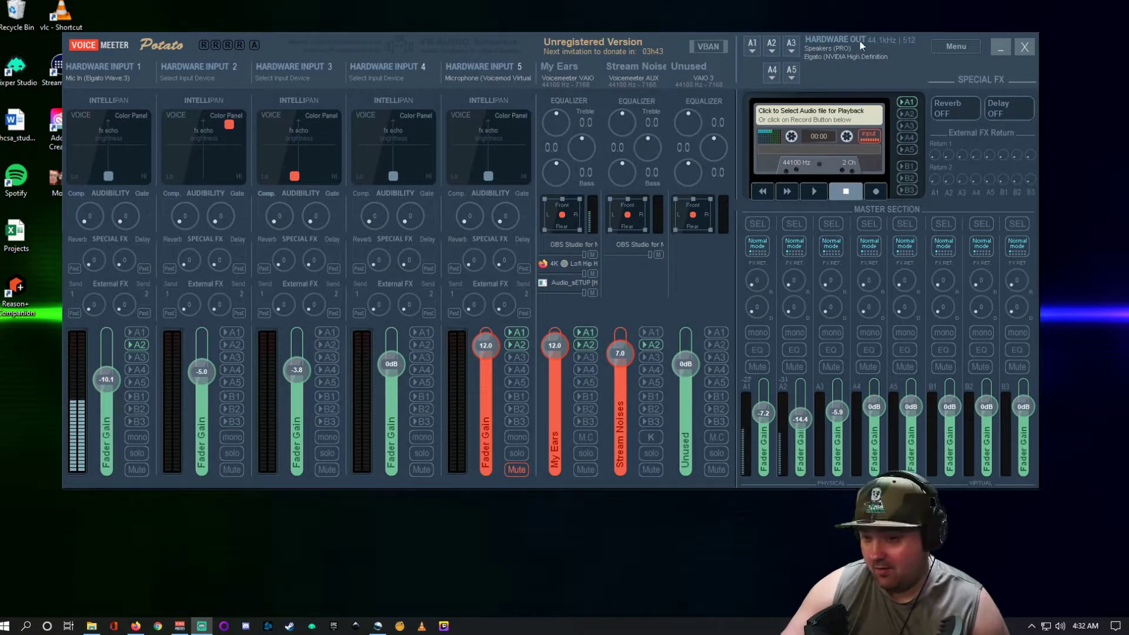
# Step: Examine the available output devices for hardware outs A2 and A1 without changing either selection
pyautogui.click(772, 40)
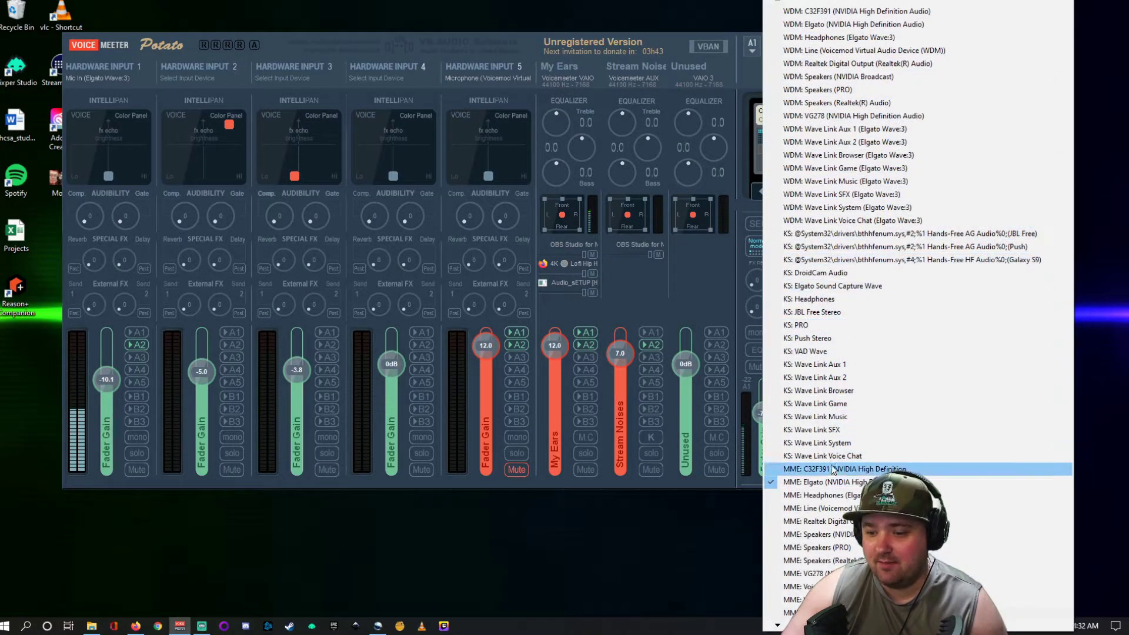
pyautogui.click(706, 5)
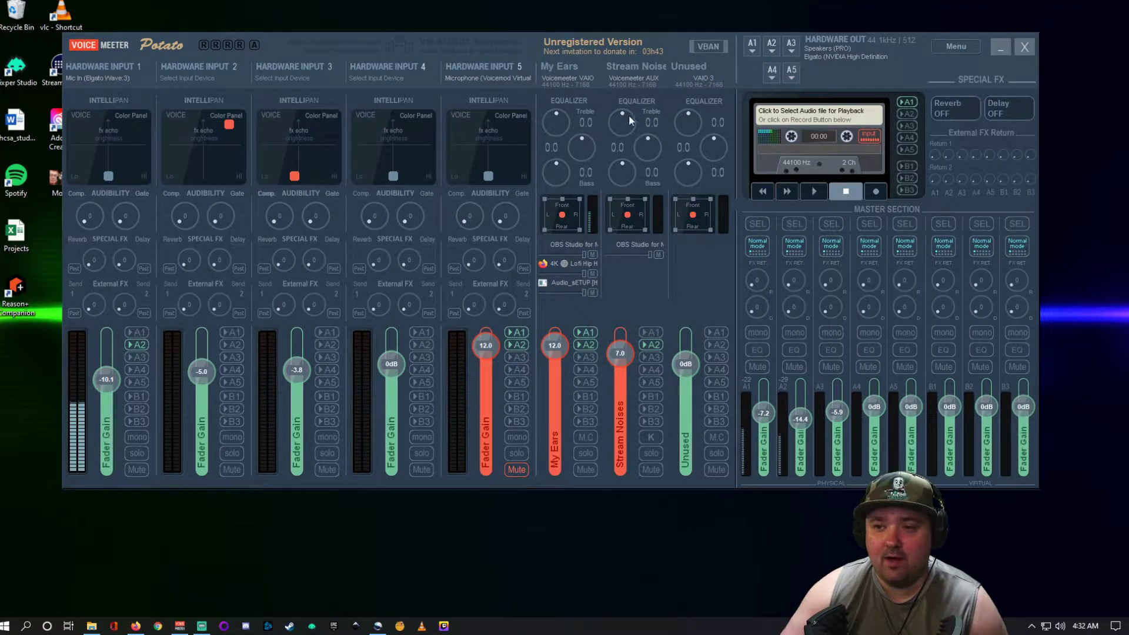
pyautogui.click(752, 46)
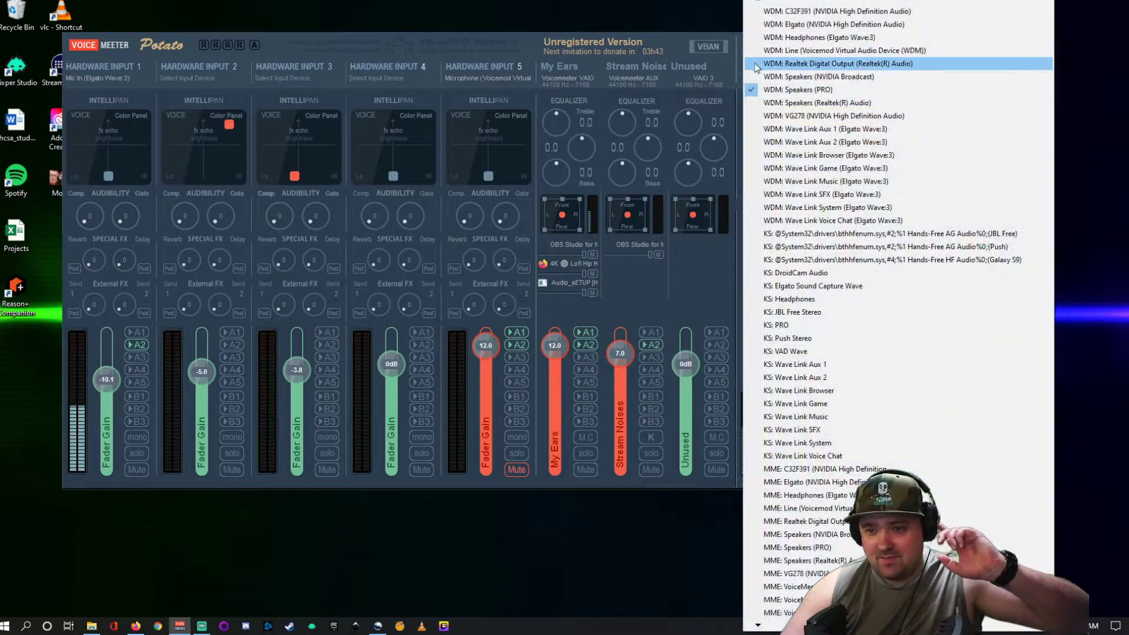
pyautogui.click(689, 17)
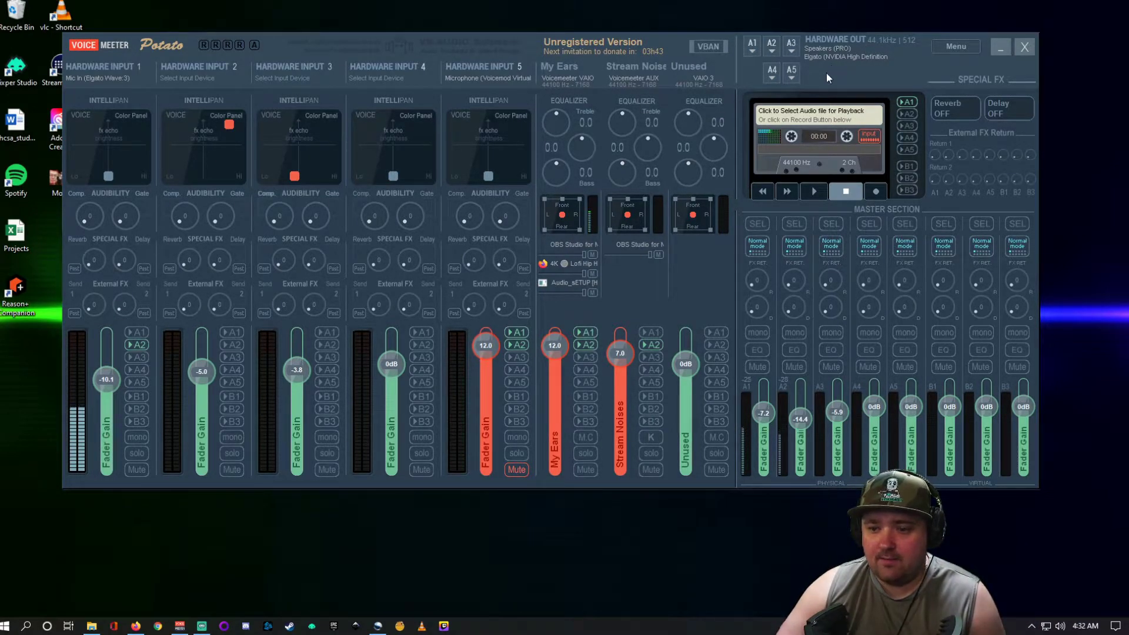
# Step: Open the Windows sound settings and examine the chosen output and input devices alongside the VoiceMeeter window
pyautogui.click(1060, 626)
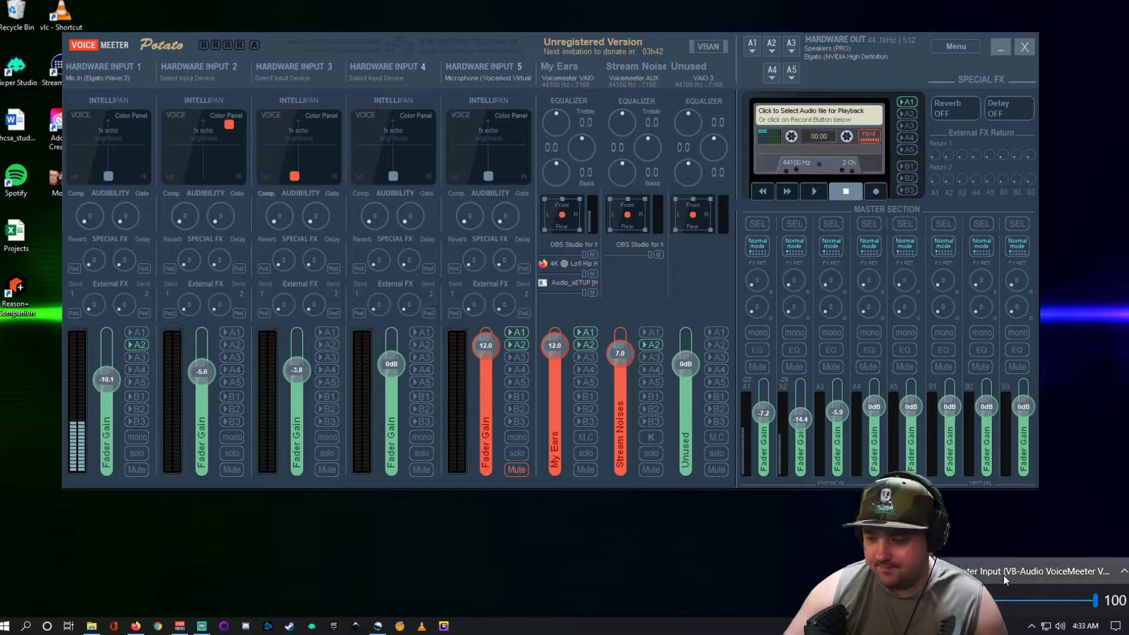
pyautogui.press('Escape')
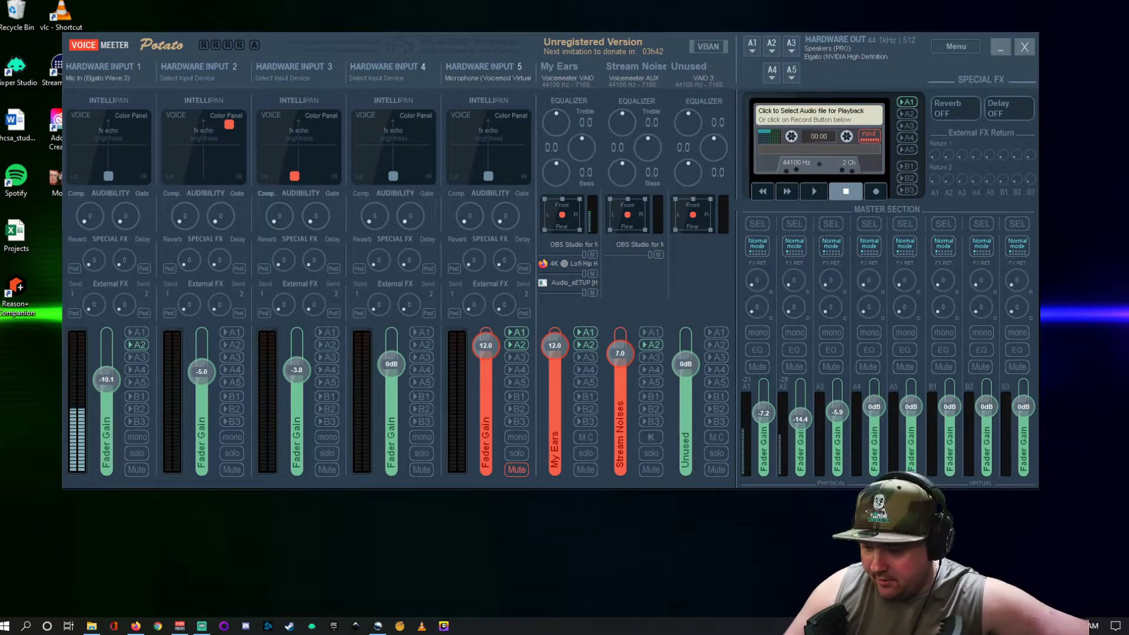
pyautogui.rightClick(1059, 626)
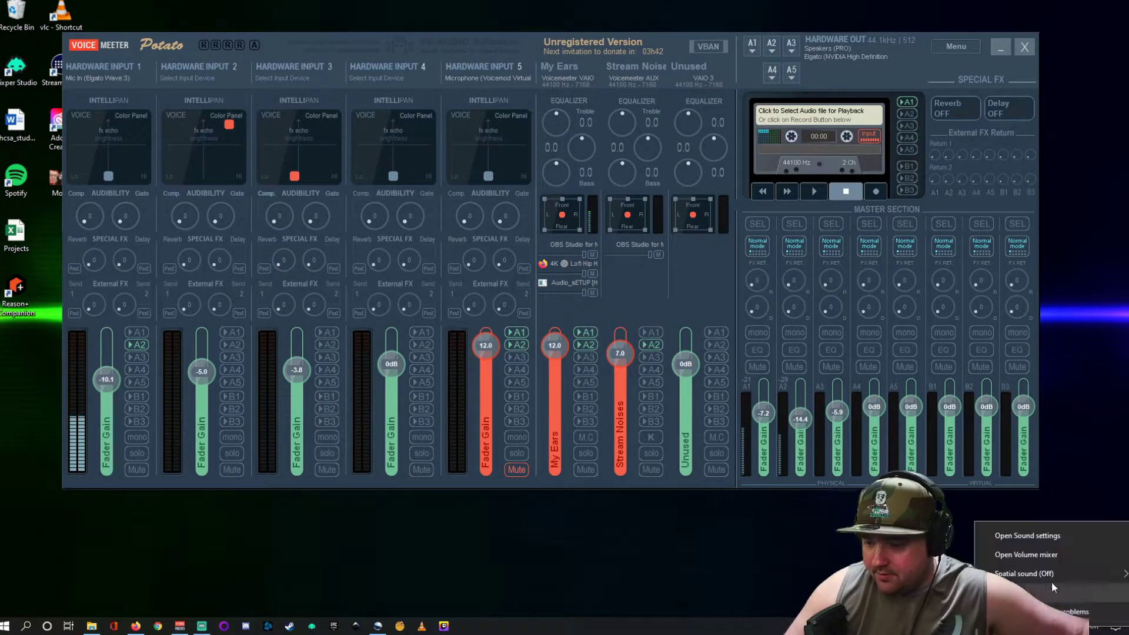
pyautogui.click(1028, 536)
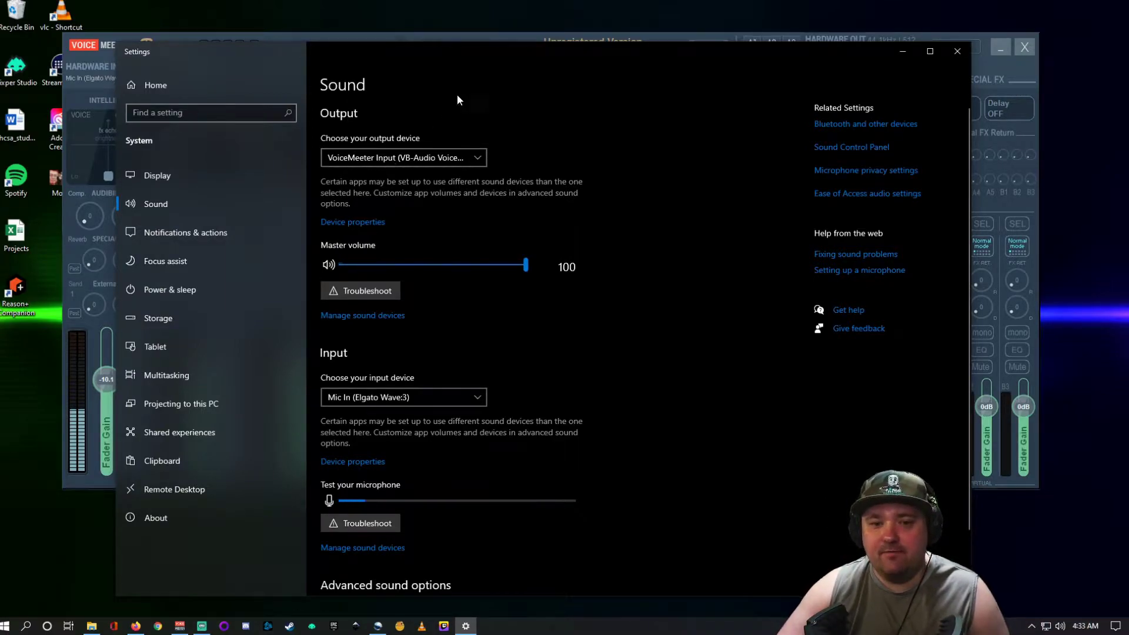
pyautogui.moveTo(487, 57); pyautogui.dragTo(525, 219)
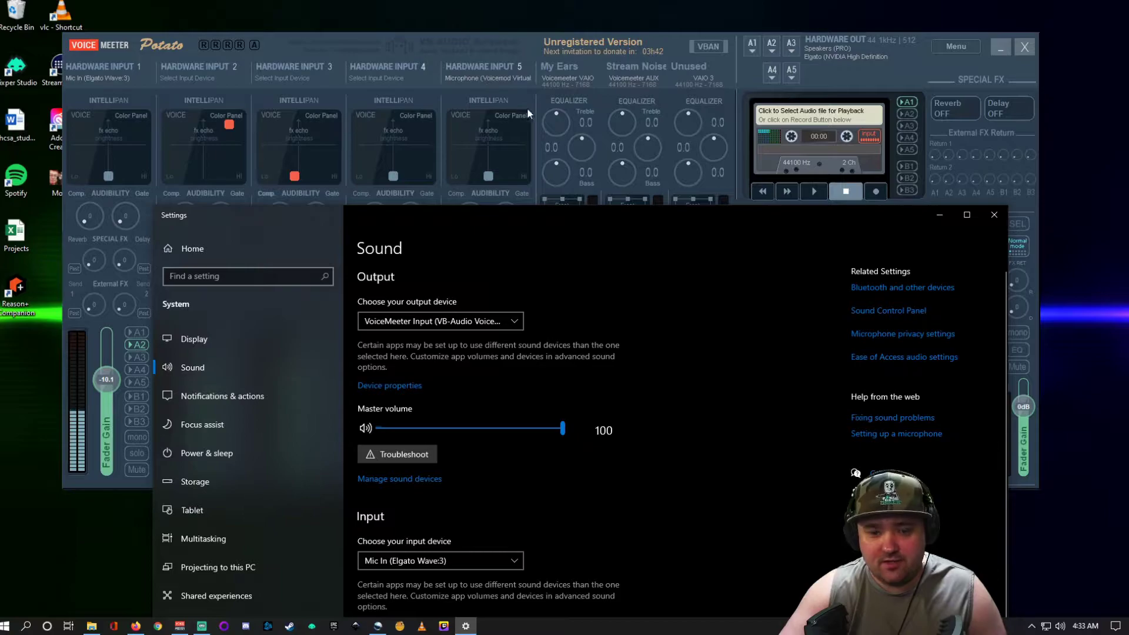
pyautogui.moveTo(551, 213); pyautogui.dragTo(549, 112)
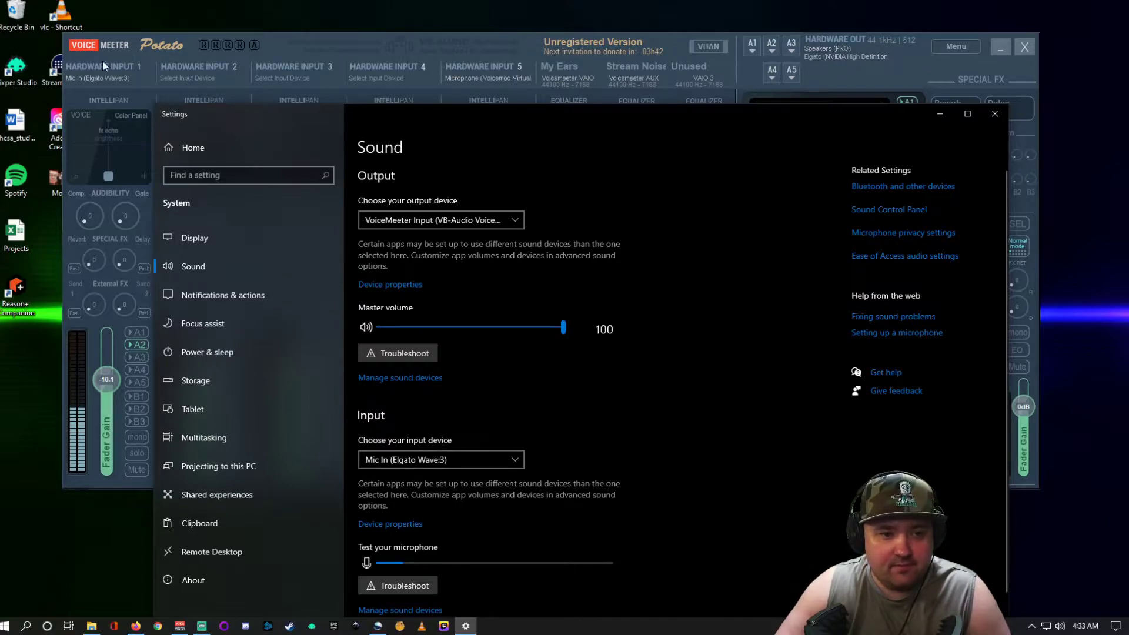
# Step: Review the per-app output and input assignments in App volume and device preferences, and close the Windows settings
pyautogui.scroll(-2, 591, 547)
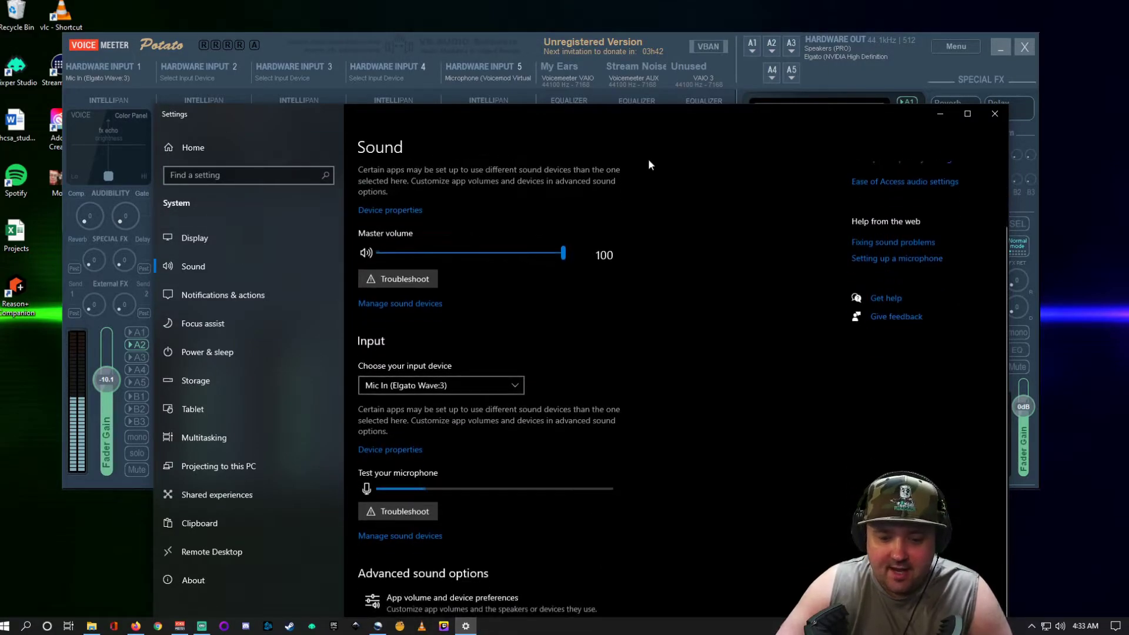
pyautogui.click(456, 602)
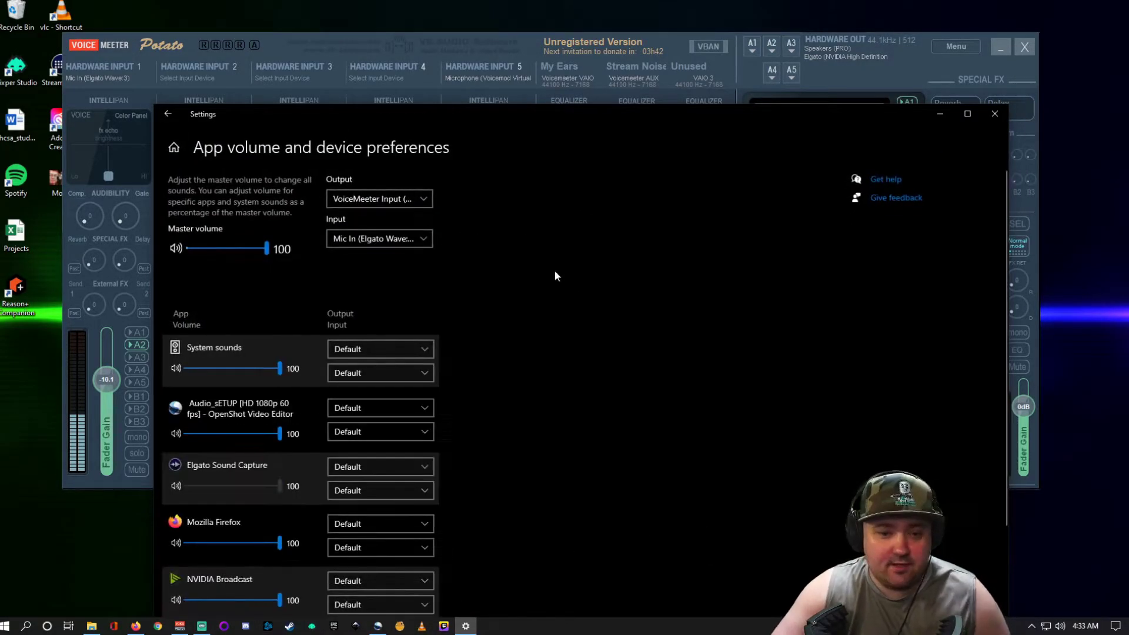
pyautogui.scroll(-1, 393, 400)
pyautogui.scroll(-3, 395, 419)
pyautogui.scroll(5, 393, 294)
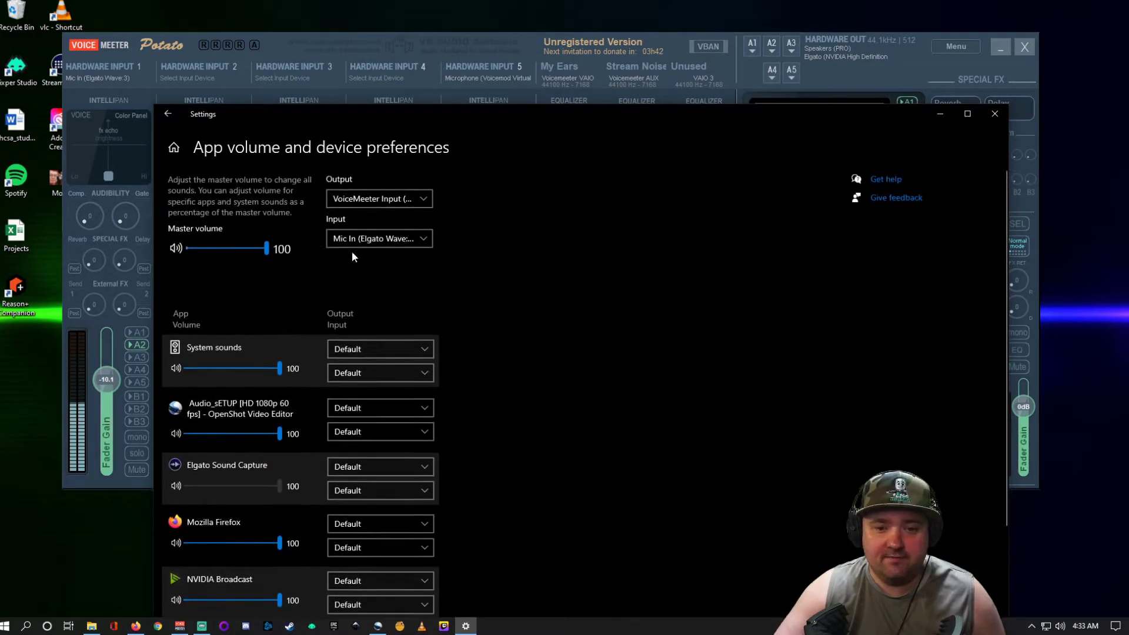
pyautogui.click(992, 112)
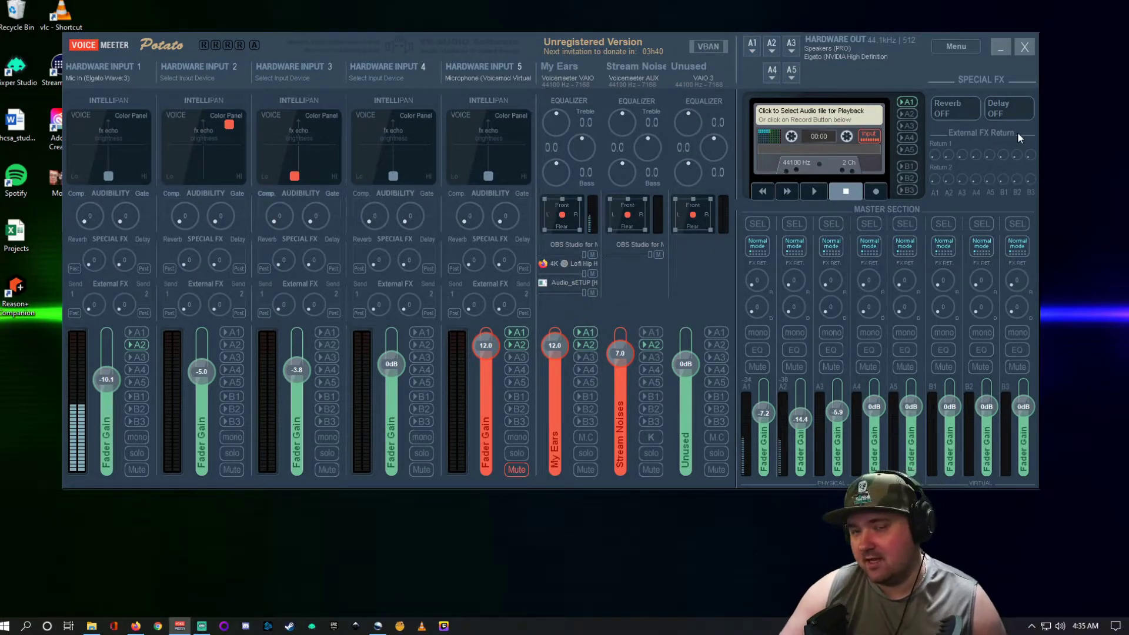
# Step: Bring the Streamlabs OBS window onto this screen and look through the sources of In_Game_Scene
pyautogui.moveTo(1128, 16); pyautogui.dragTo(344, 25)
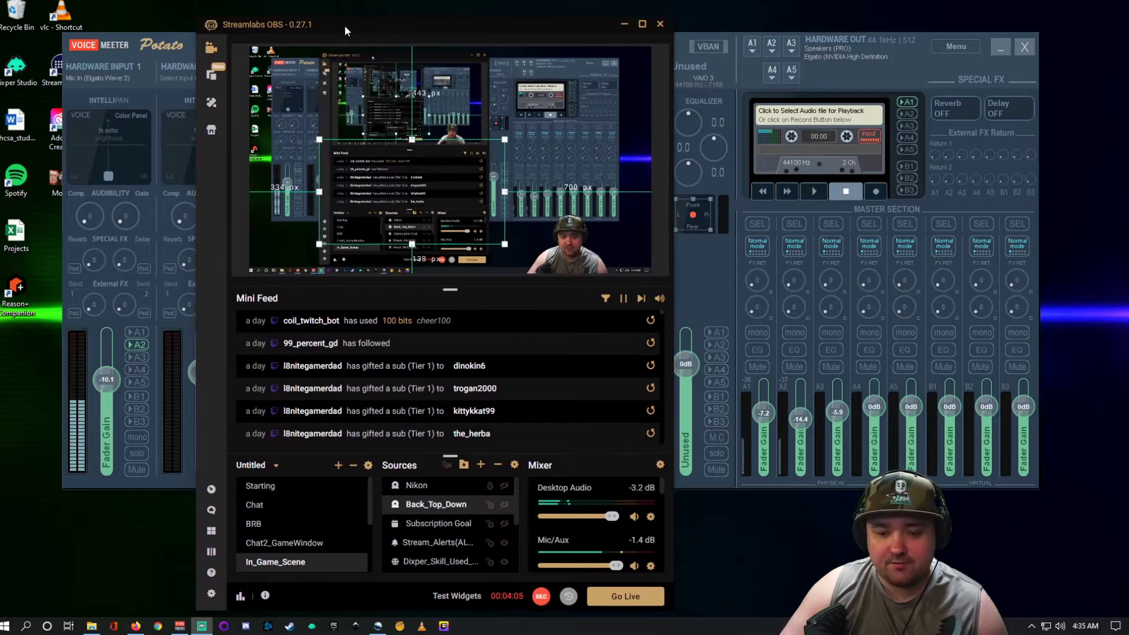
pyautogui.scroll(-5, 427, 497)
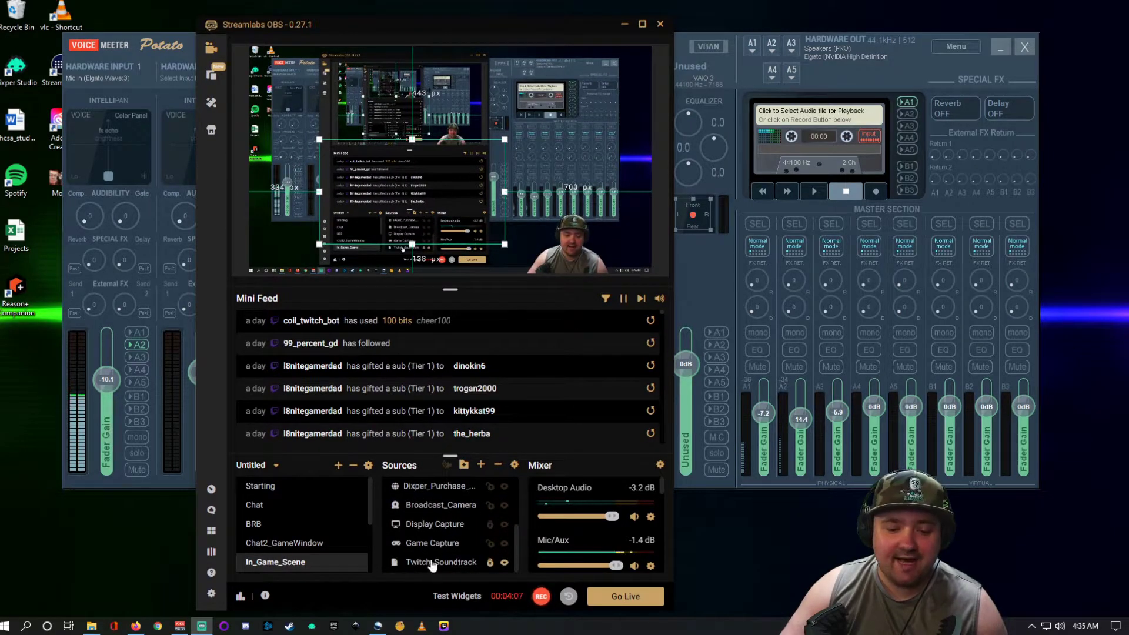
pyautogui.scroll(5, 434, 535)
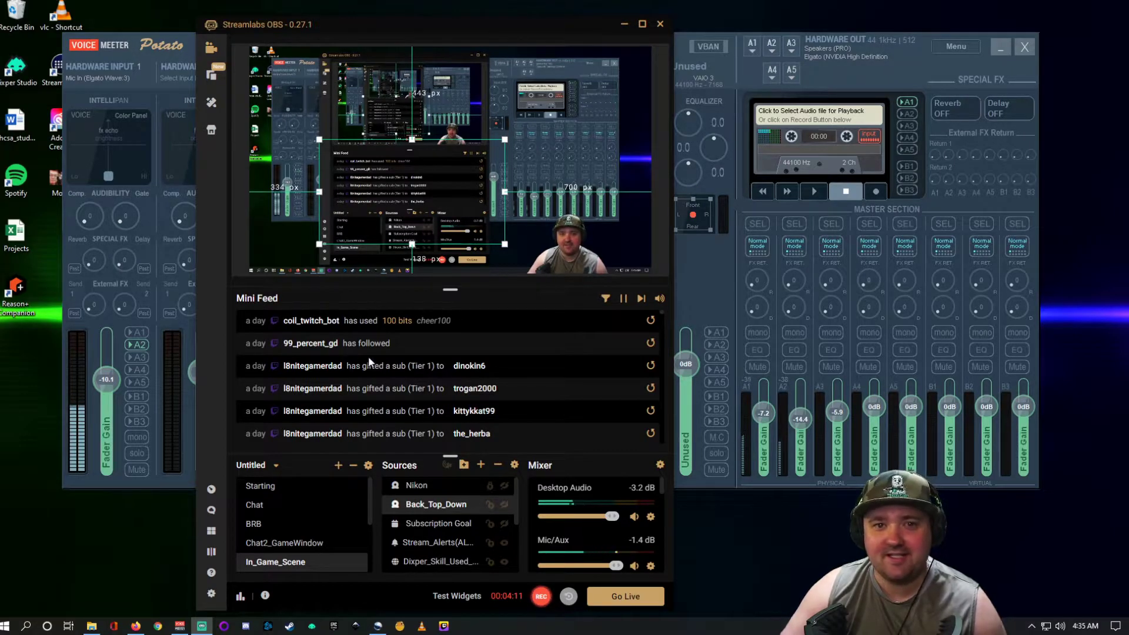
pyautogui.scroll(-5, 447, 547)
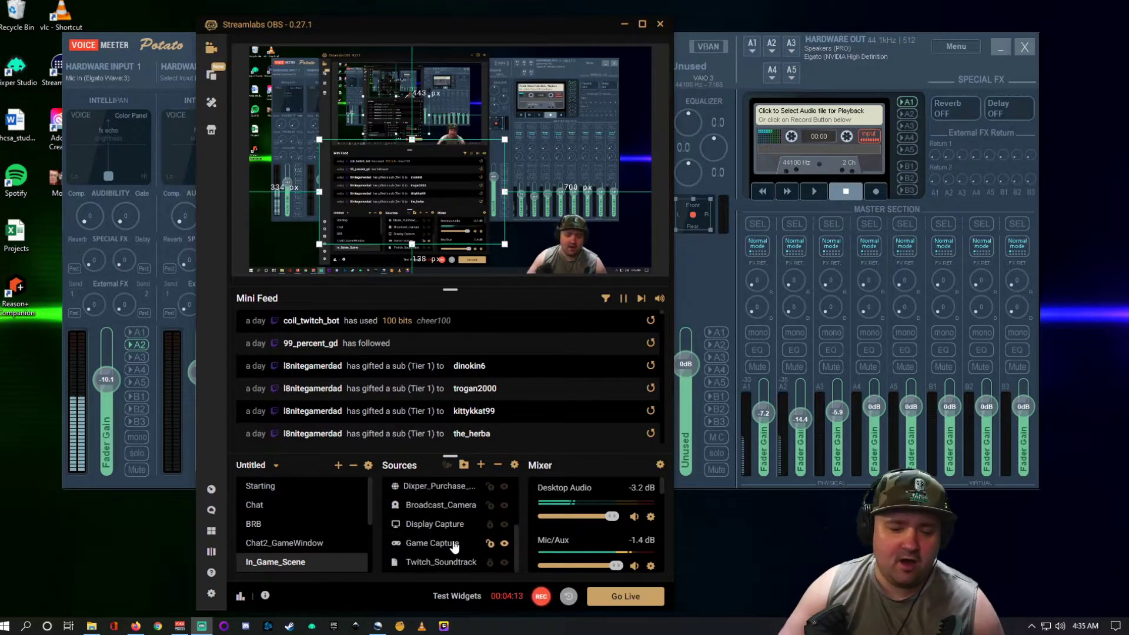
pyautogui.scroll(5, 455, 545)
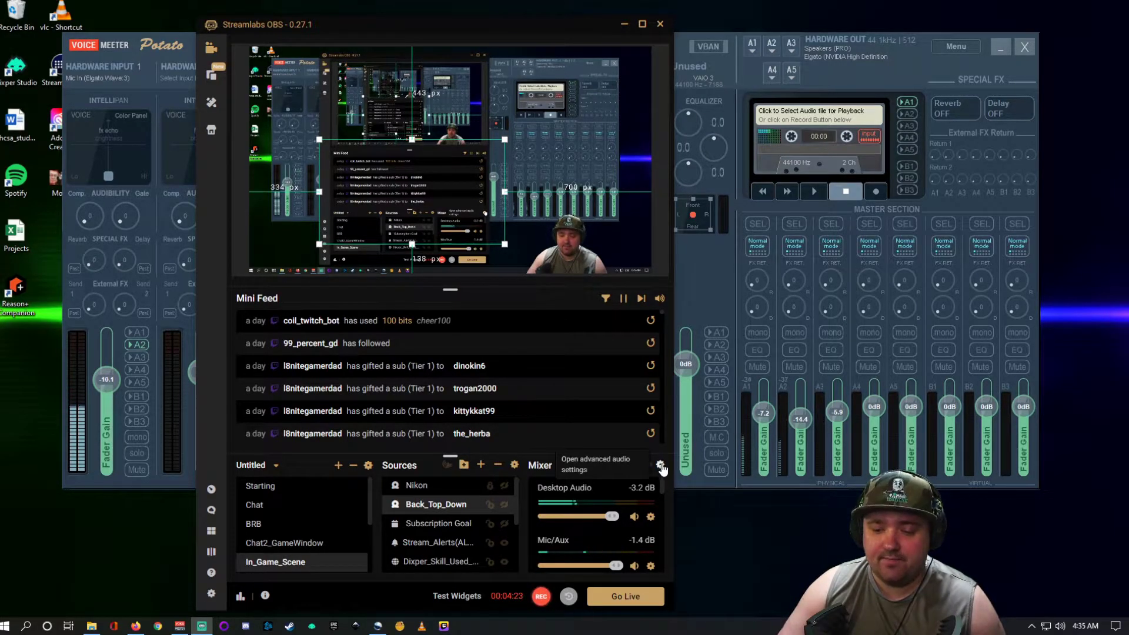
# Step: Check which device the Desktop Audio source captures in its properties, and close them unchanged
pyautogui.click(650, 516)
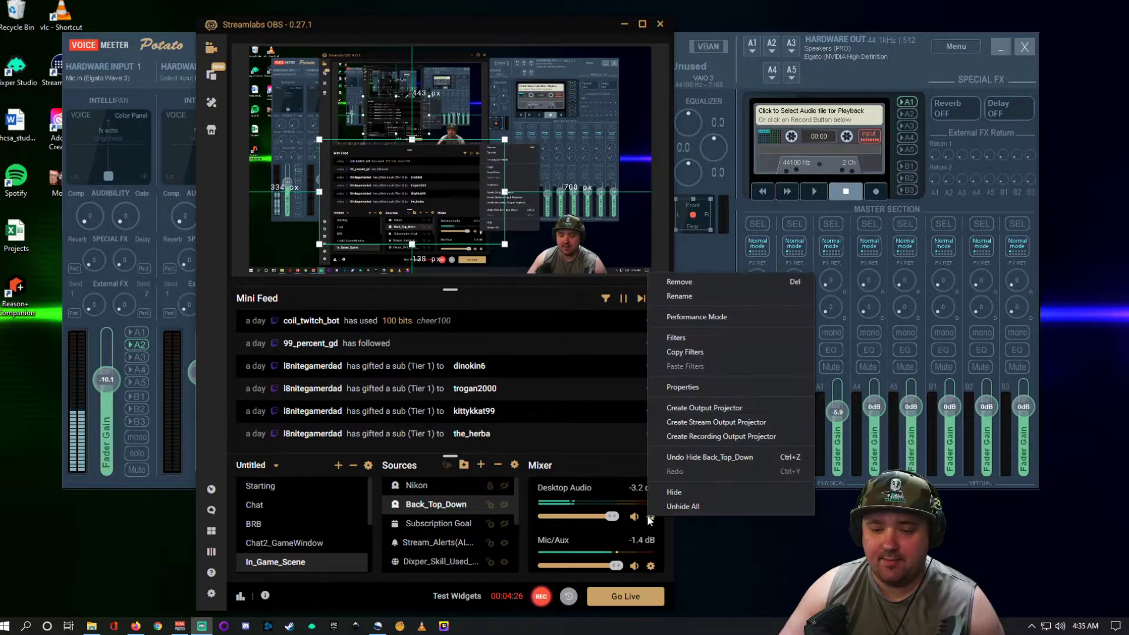
pyautogui.click(686, 387)
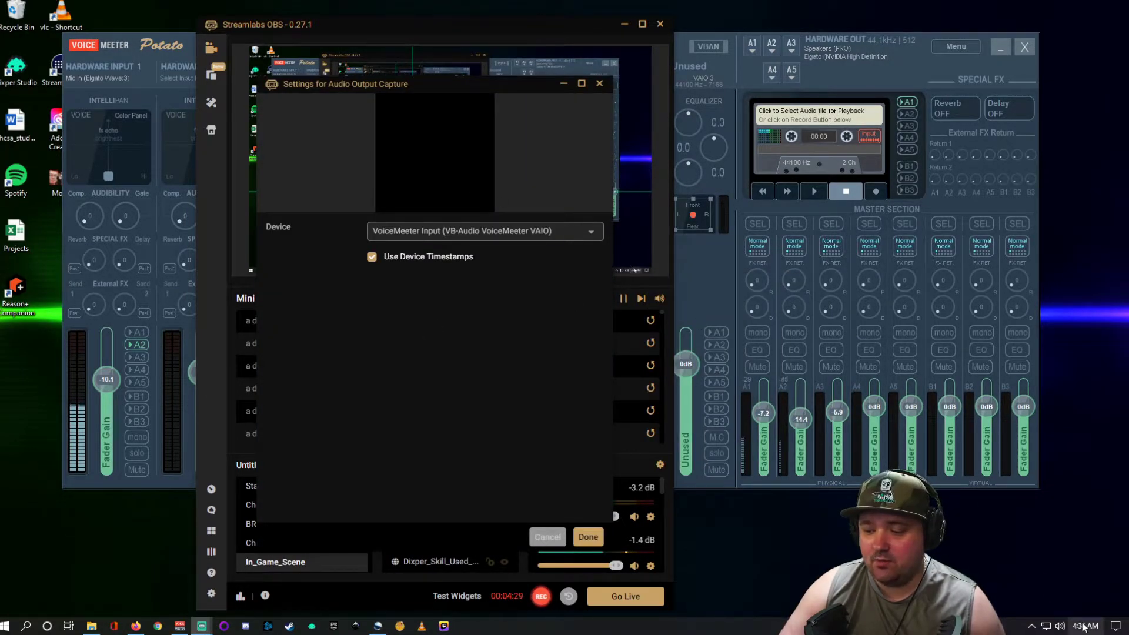
pyautogui.moveTo(1083, 626)
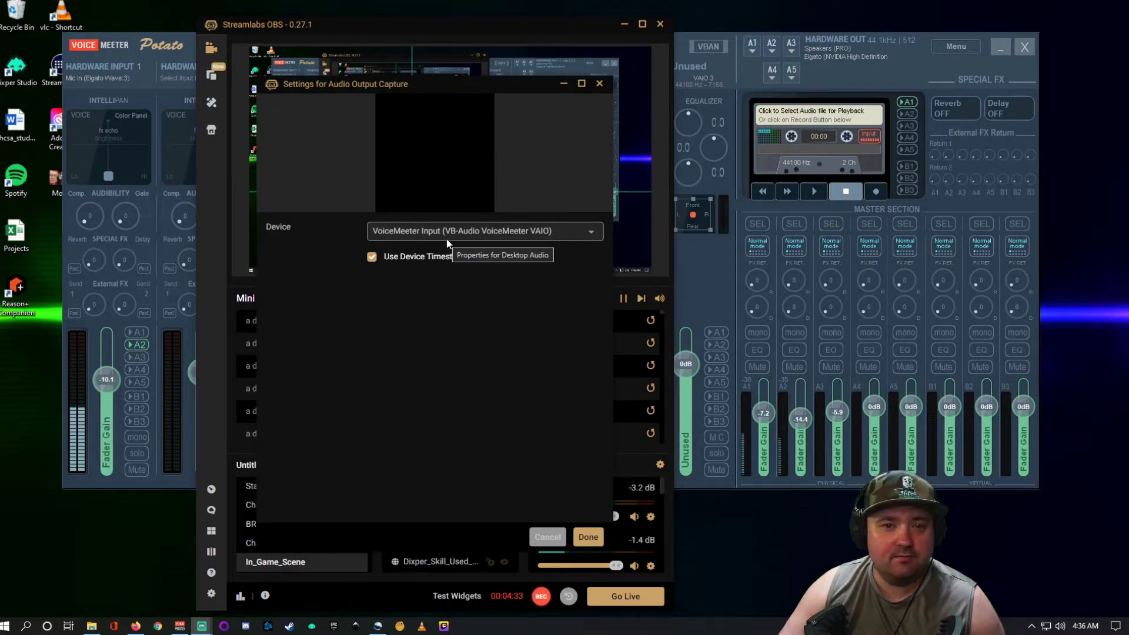
pyautogui.click(600, 83)
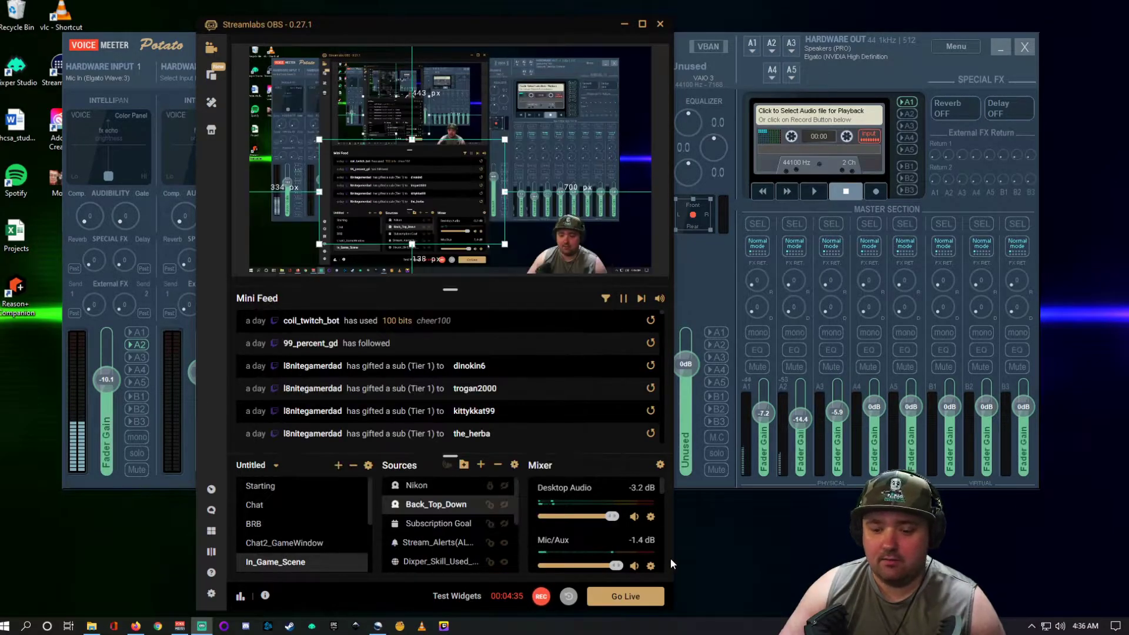
# Step: Check the capture device in the Mic/Aux source's properties, and close them unchanged
pyautogui.click(651, 566)
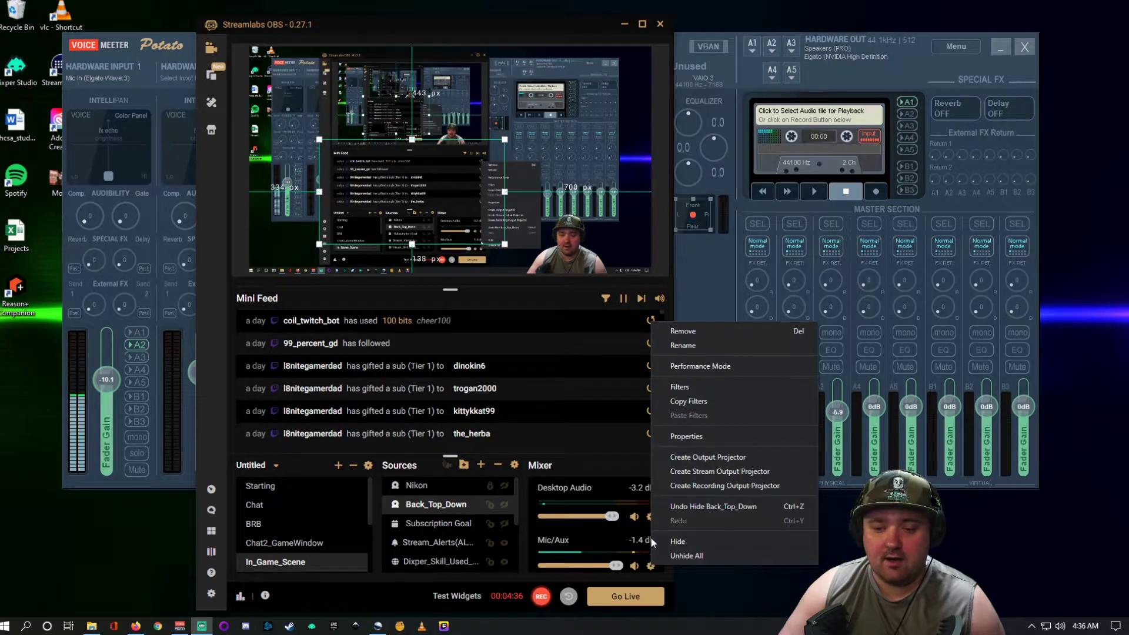
pyautogui.click(686, 438)
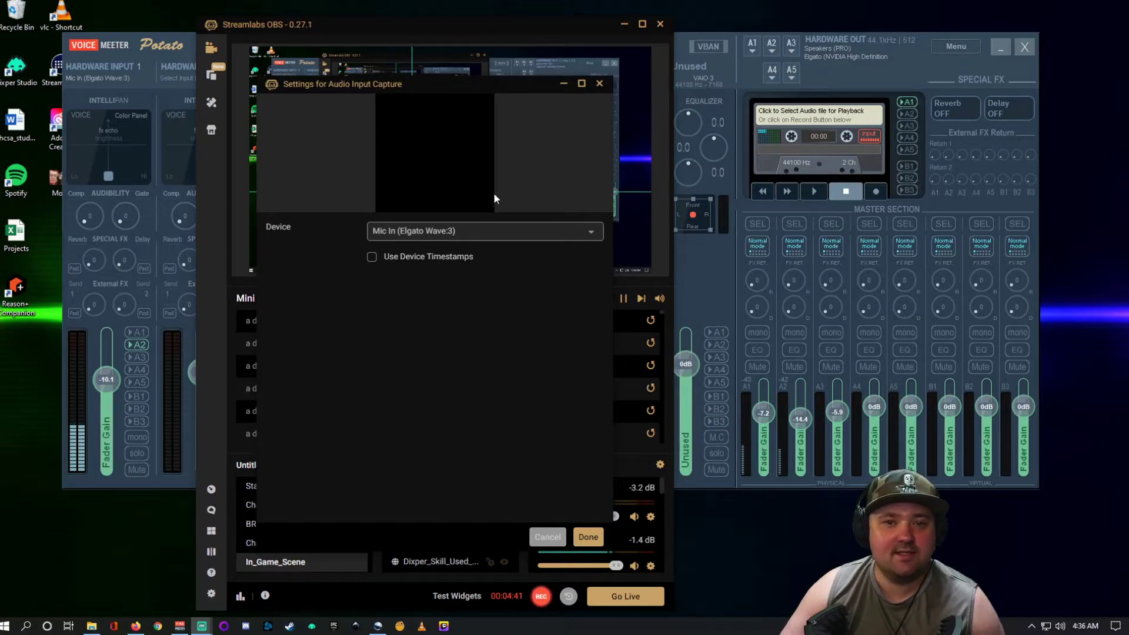
pyautogui.click(600, 84)
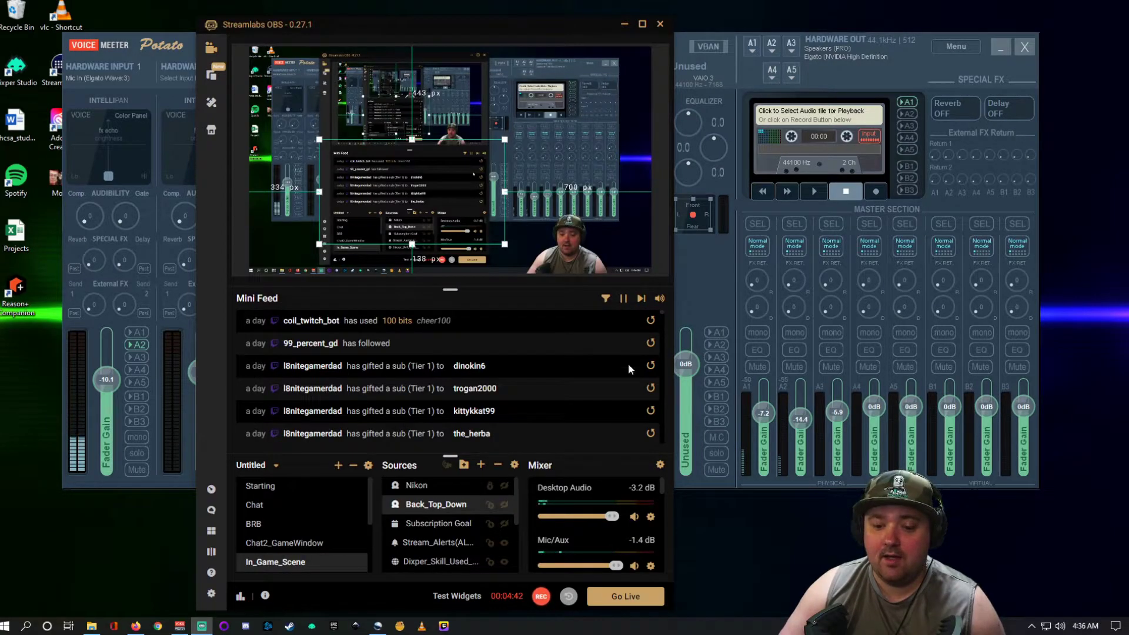
# Step: In the advanced audio settings, try Monitor Only (mute output) for Desktop Audio and return it to Monitor and Output
pyautogui.click(660, 464)
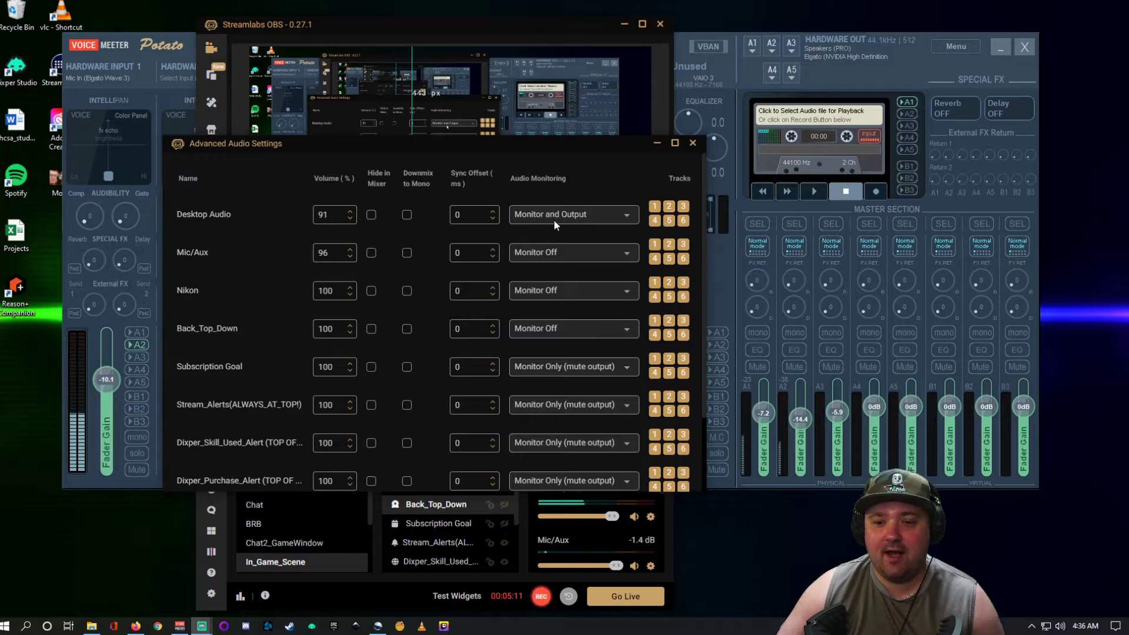
pyautogui.click(606, 220)
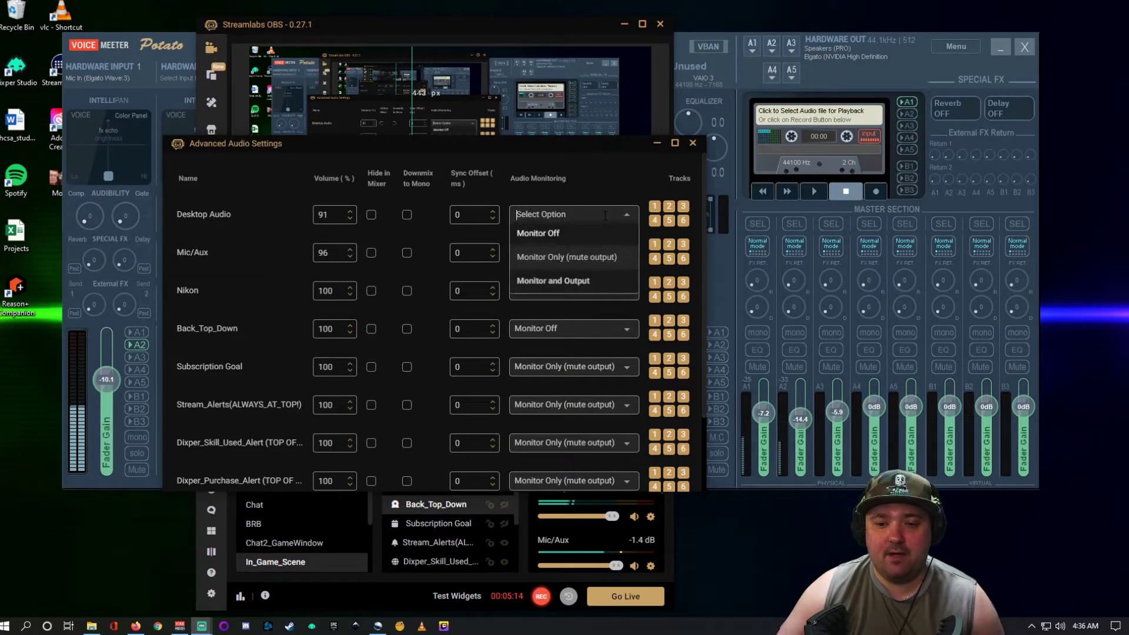
pyautogui.click(568, 259)
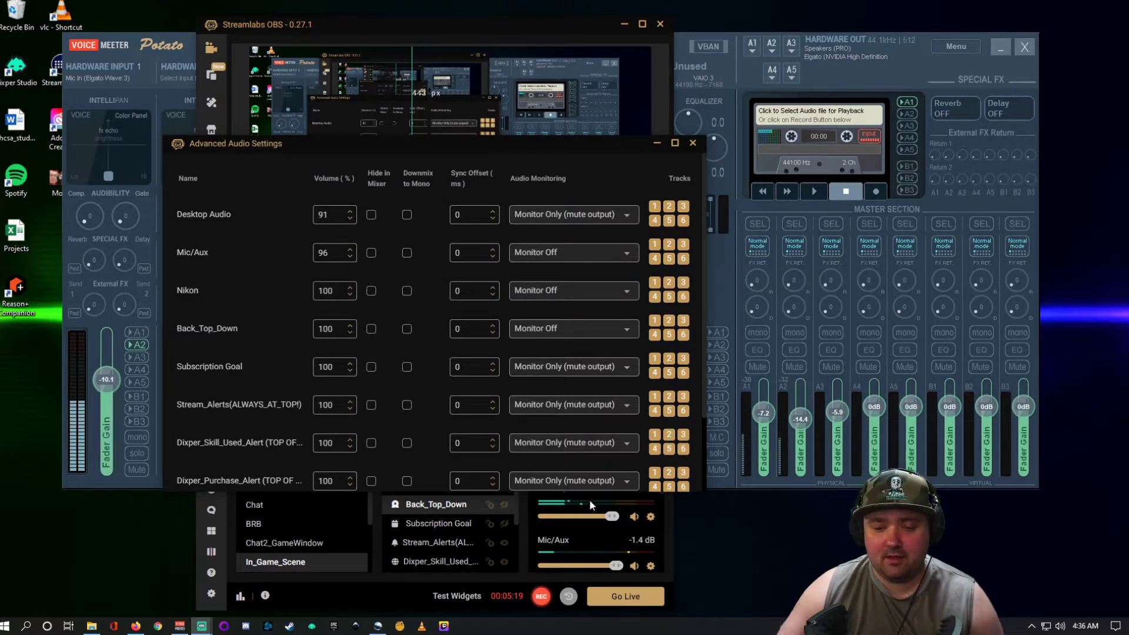
pyautogui.moveTo(597, 148); pyautogui.dragTo(600, 137)
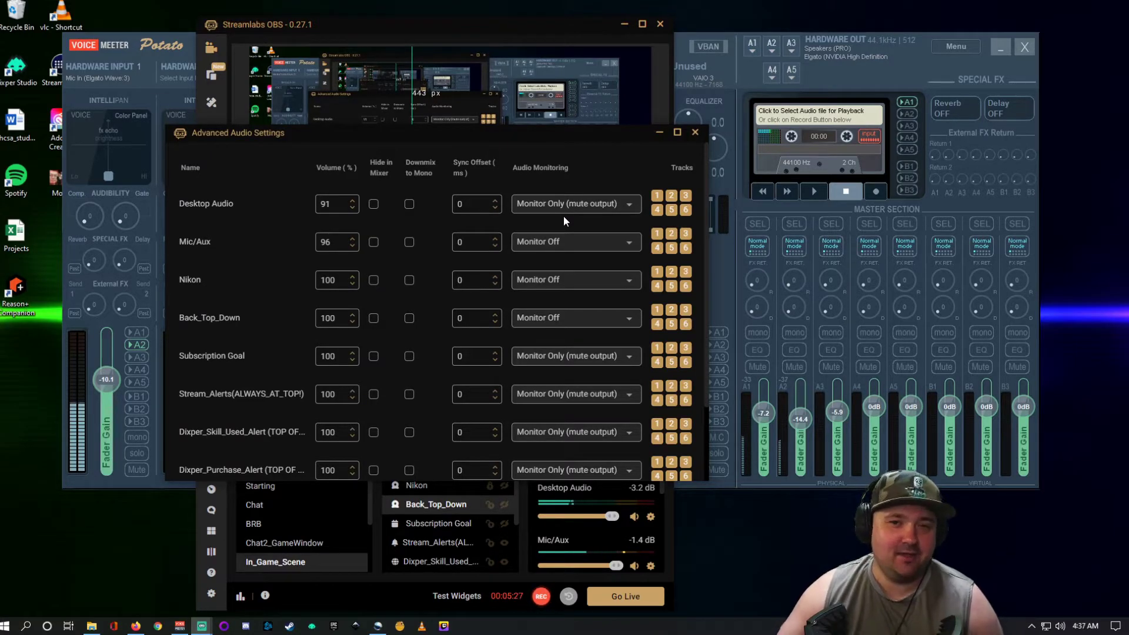
pyautogui.click(575, 204)
pyautogui.click(541, 270)
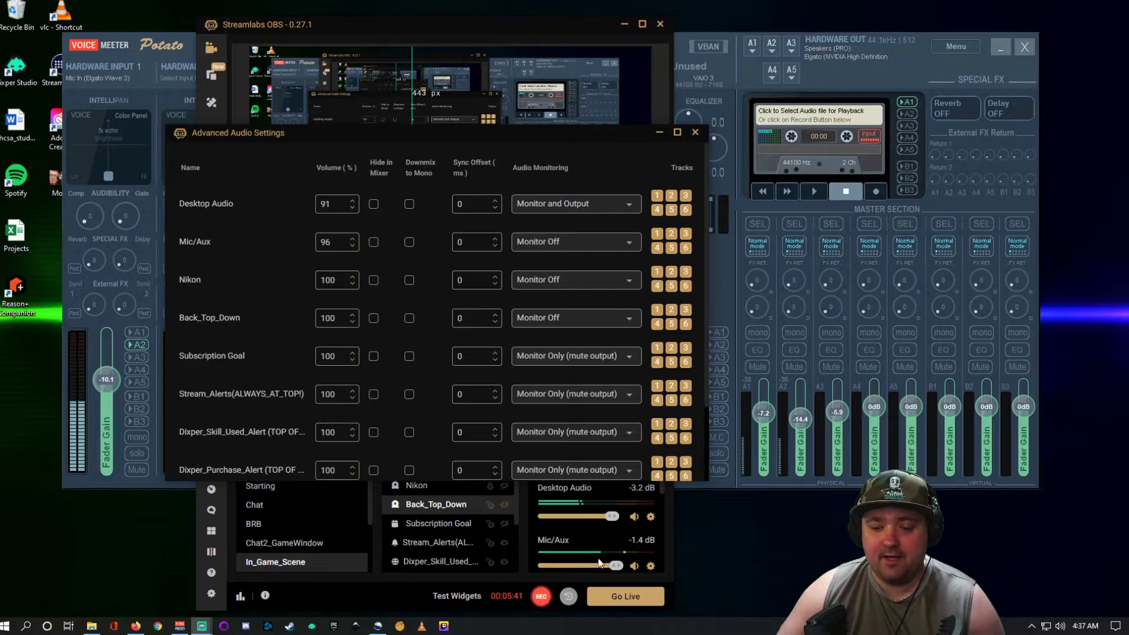
# Step: Try Monitor and Output for Mic/Aux, return it to Monitor Off, and close the advanced audio settings
pyautogui.click(614, 247)
pyautogui.click(580, 308)
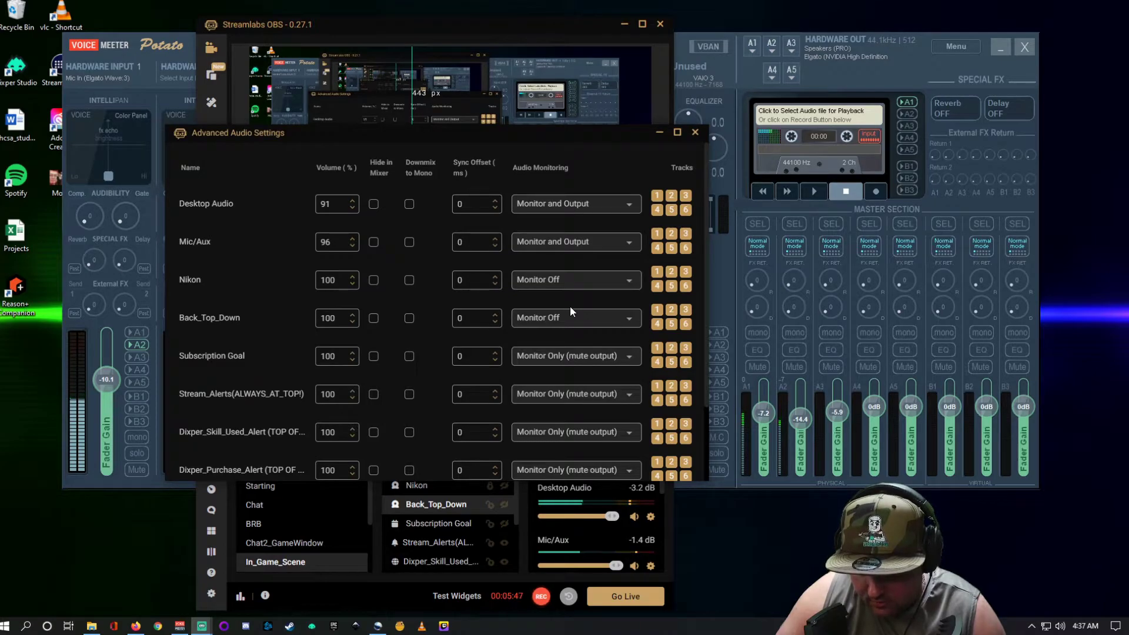
pyautogui.click(594, 243)
pyautogui.click(581, 266)
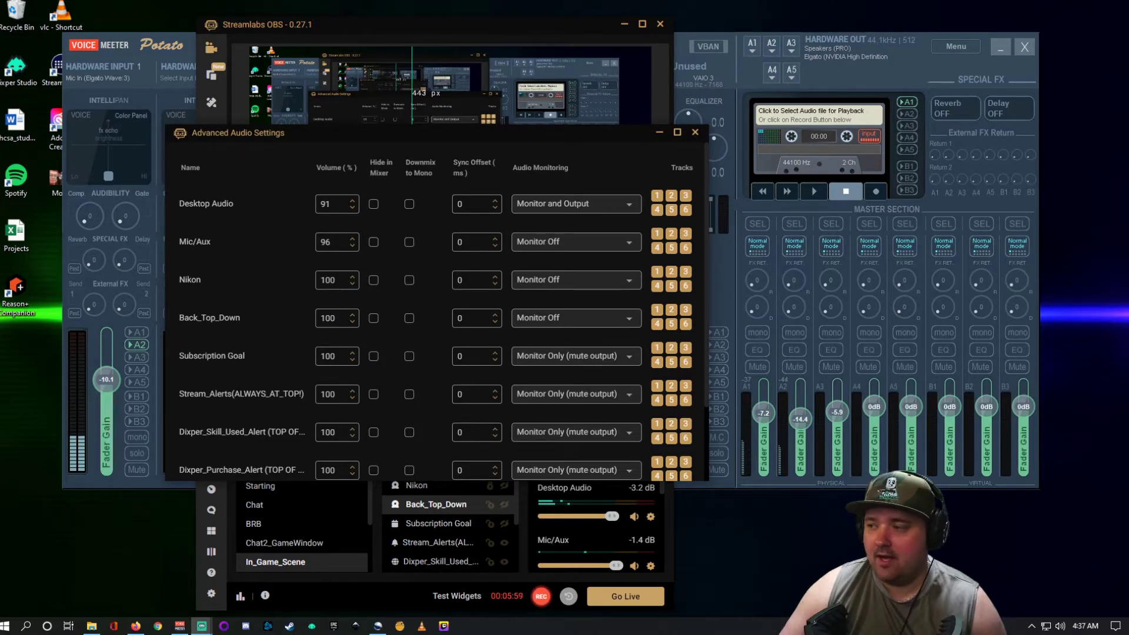
pyautogui.click(1087, 276)
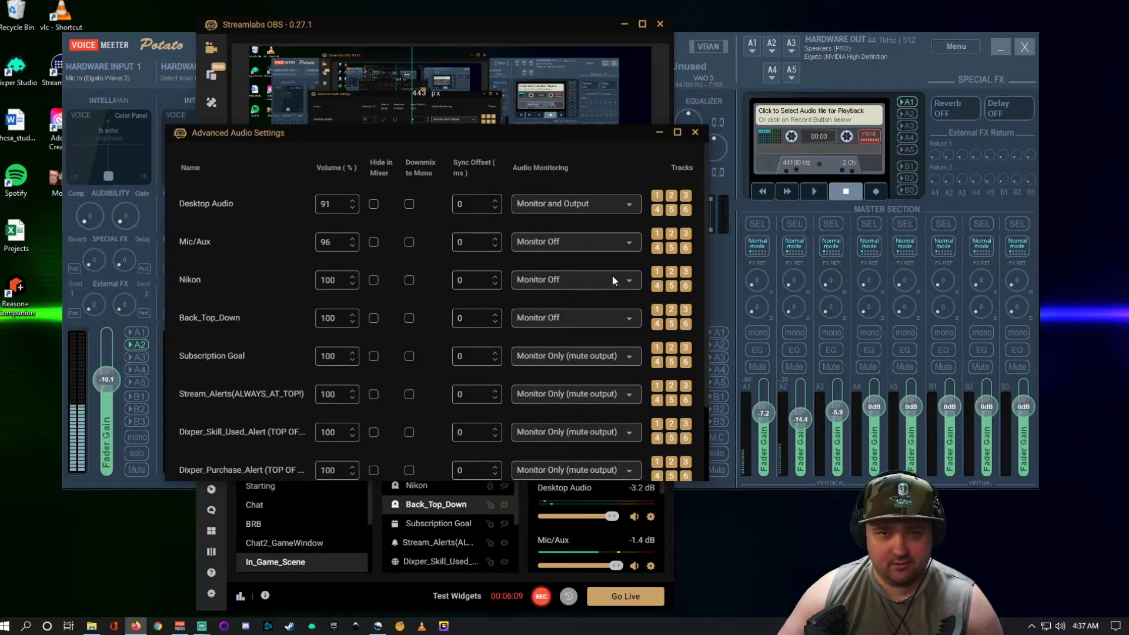
pyautogui.click(694, 133)
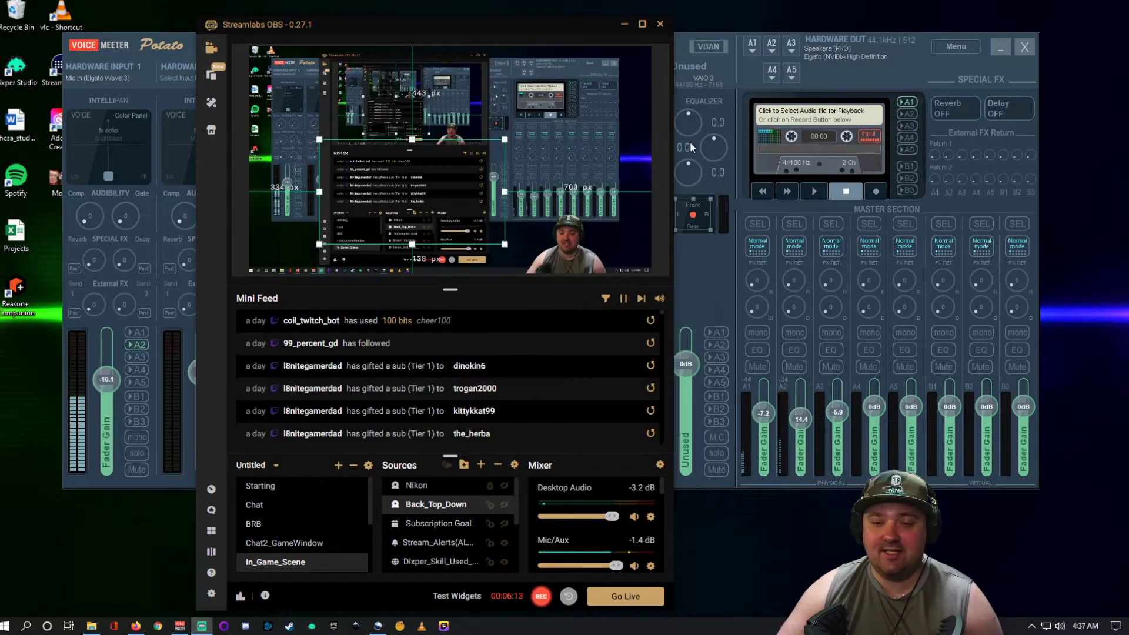
# Step: Minimize Streamlabs OBS and select WDM: Speakers (PRO) as hardware output A1 in VoiceMeeter Potato
pyautogui.click(624, 25)
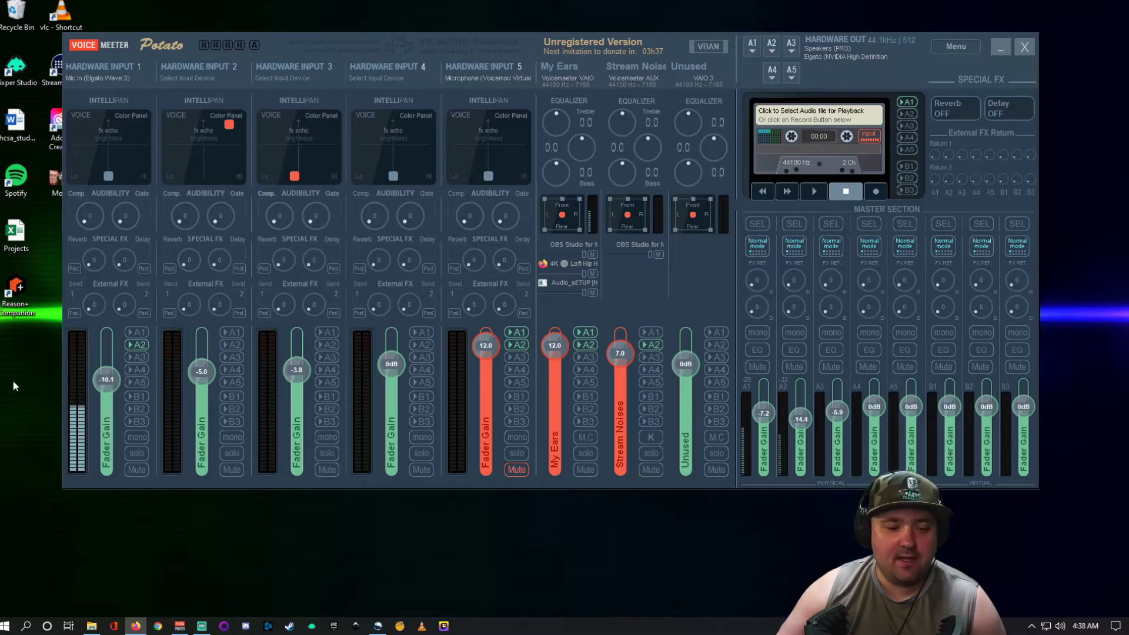
pyautogui.click(749, 48)
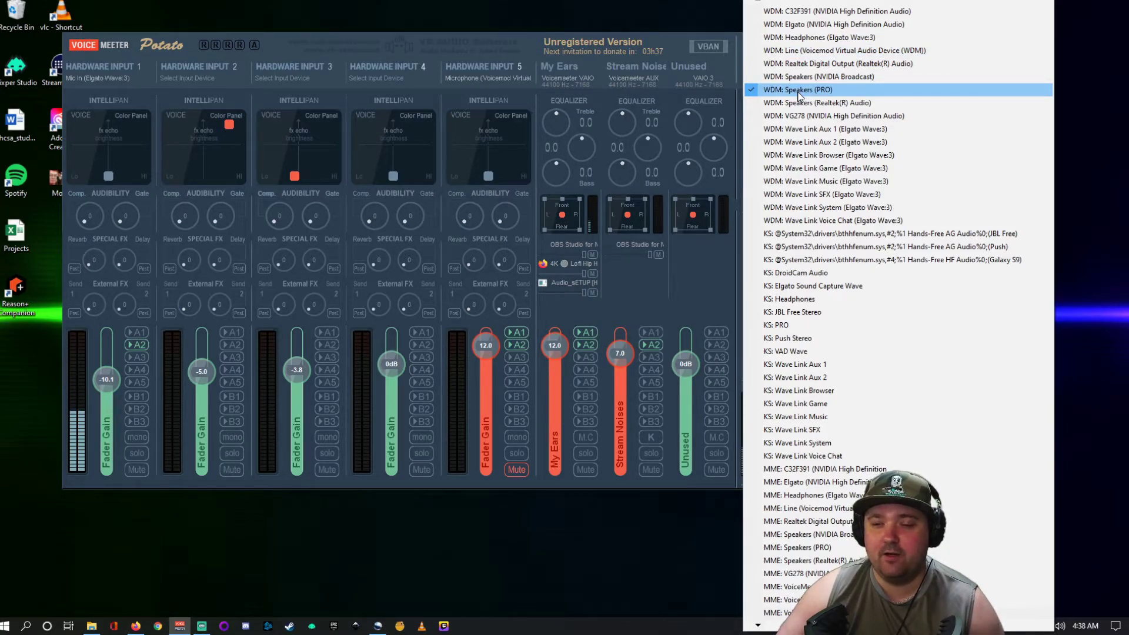
pyautogui.click(798, 91)
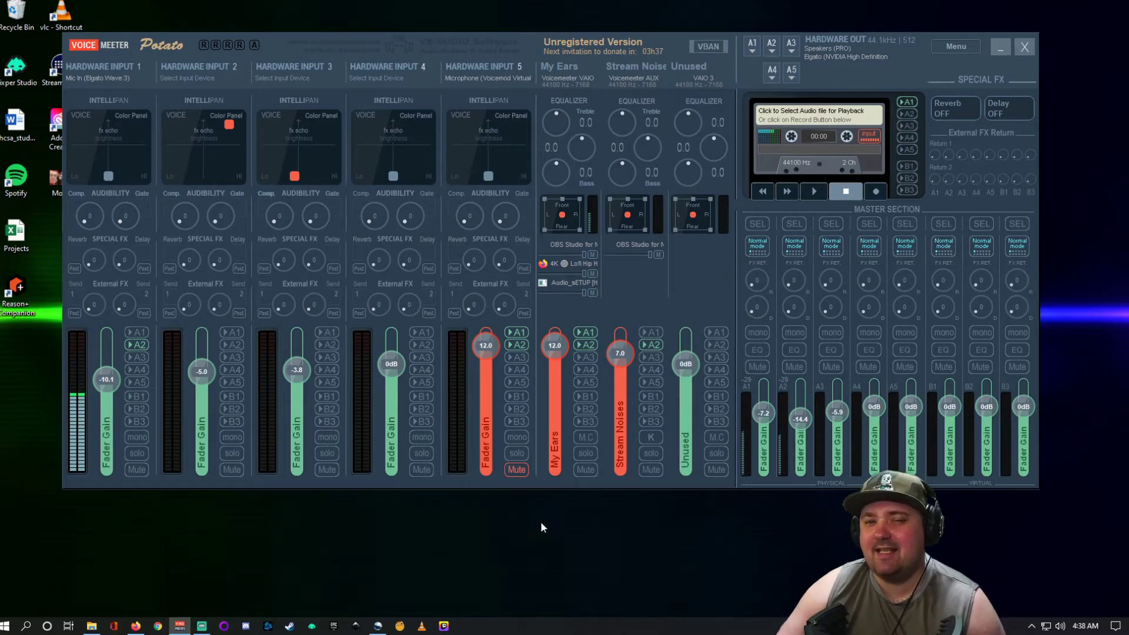
# Step: Check the default output and input devices in the Windows sound settings, and close them unchanged
pyautogui.rightClick(1060, 627)
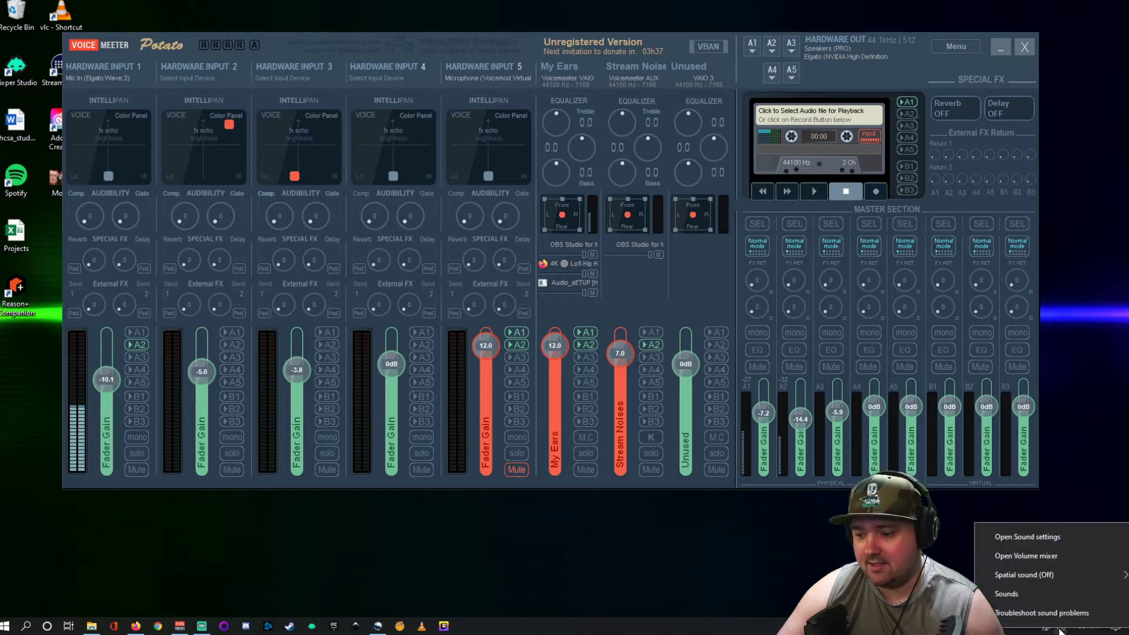
pyautogui.click(1065, 539)
pyautogui.moveTo(536, 67); pyautogui.dragTo(514, 29)
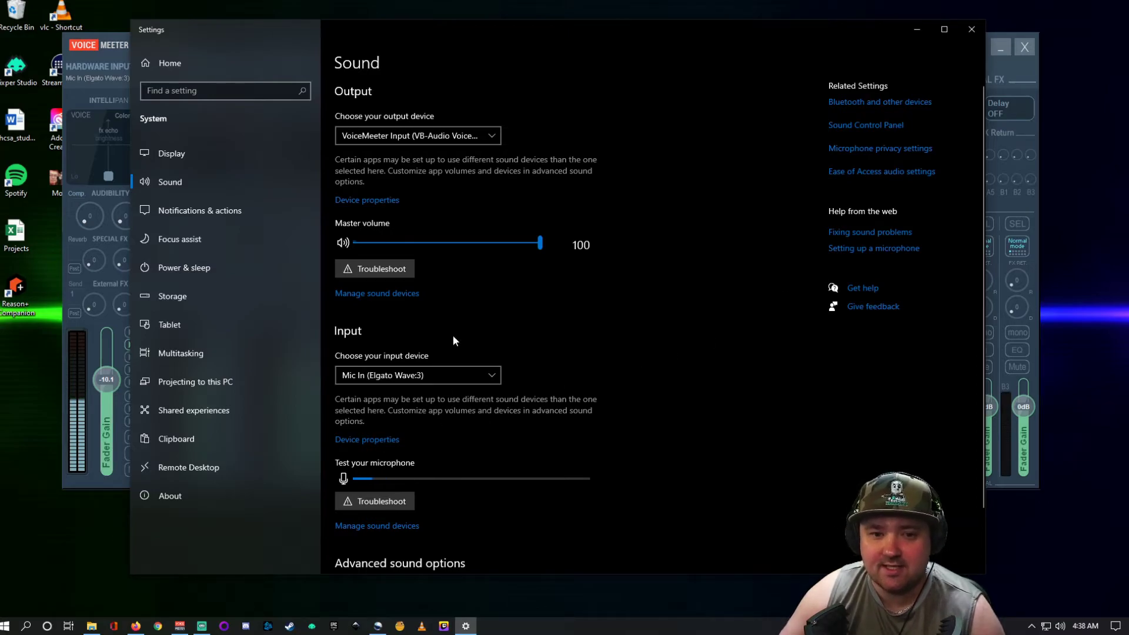
pyautogui.click(962, 37)
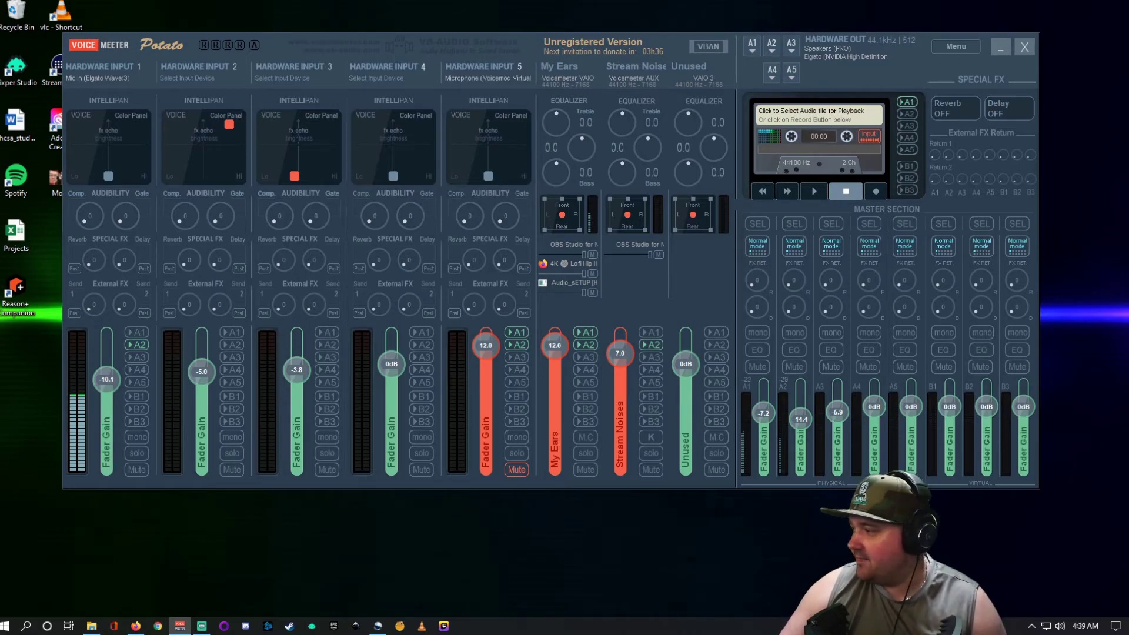
# Step: Restore the Streamlabs OBS window and move it off this screen, leaving VoiceMeeter Potato uncovered
pyautogui.click(202, 626)
pyautogui.moveTo(498, 41); pyautogui.dragTo(1128, 46)
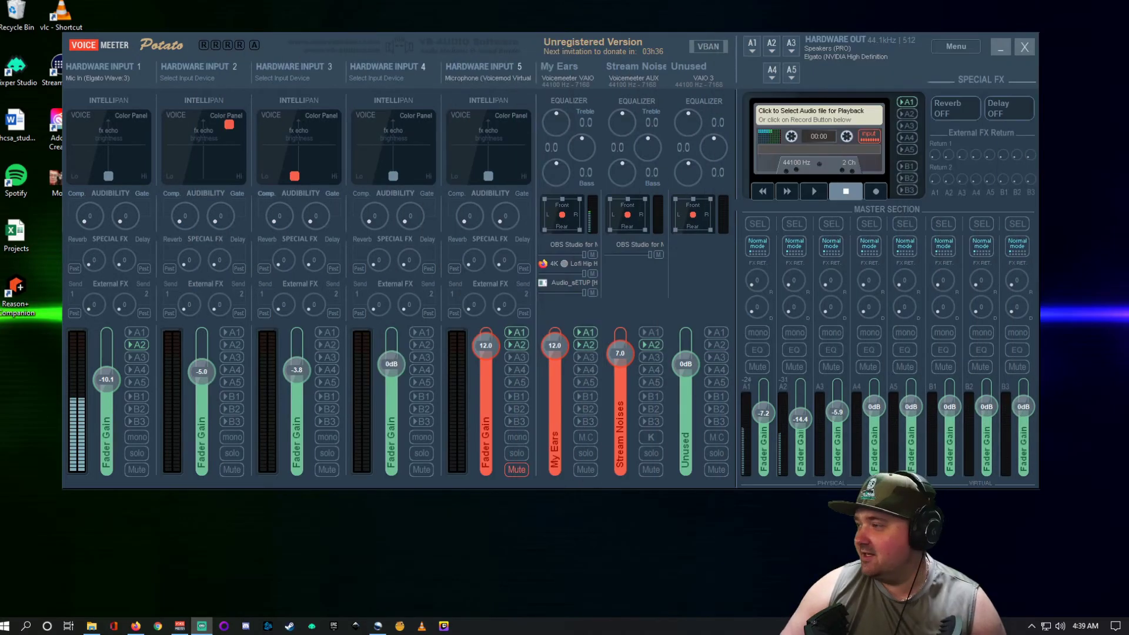